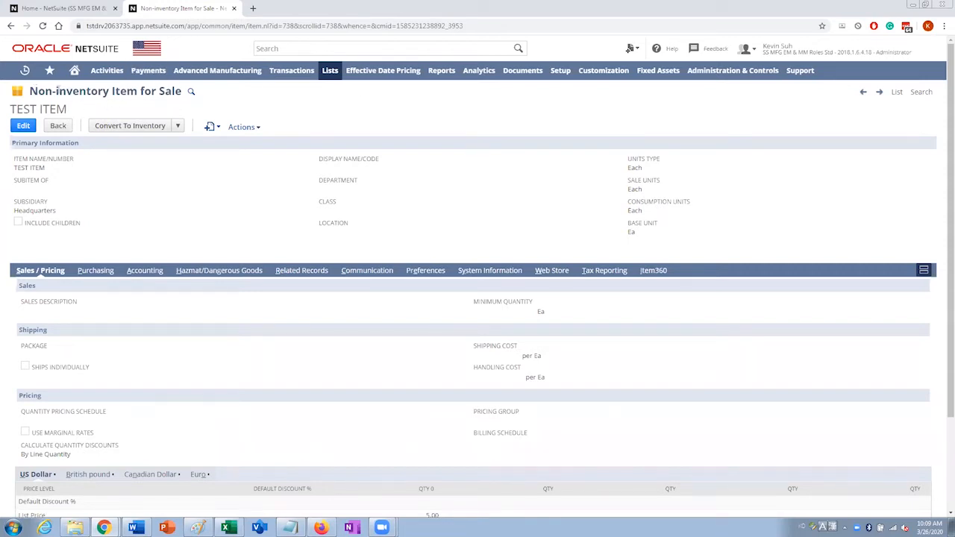
Check the Can Be Fulfilled/Received setting in the preferences of the non-inventory TEST ITEM.
left_click_drag(37, 91, 104, 91)
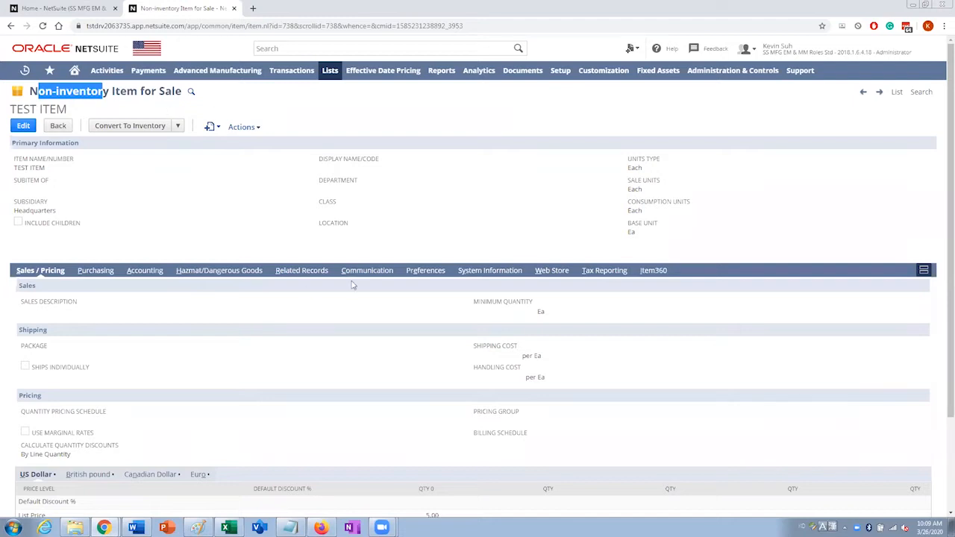
left_click(426, 273)
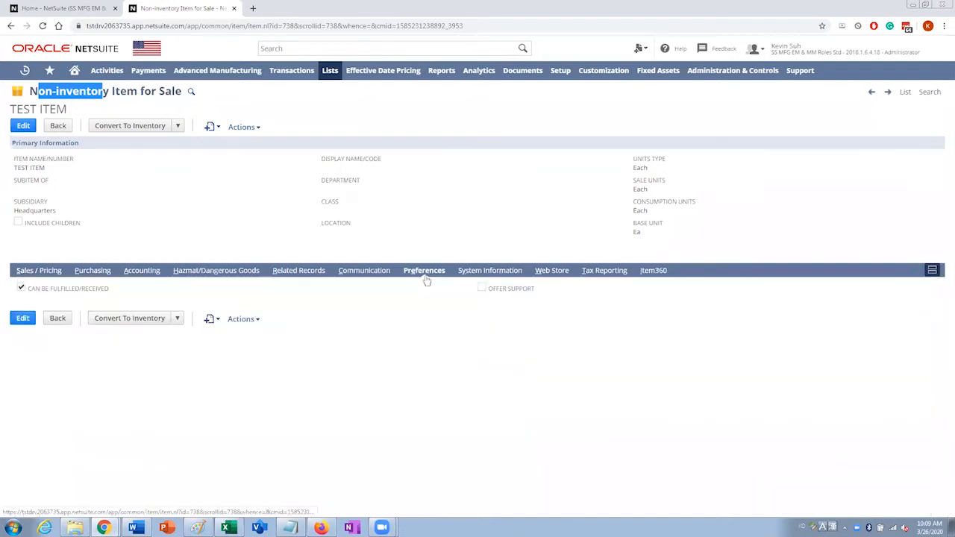
left_click_drag(125, 293, 25, 291)
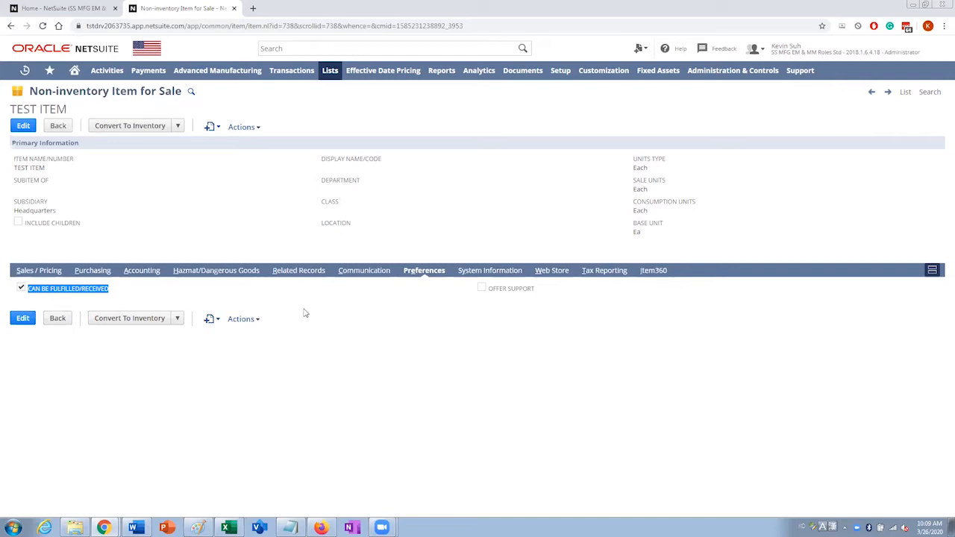
left_click(30, 300)
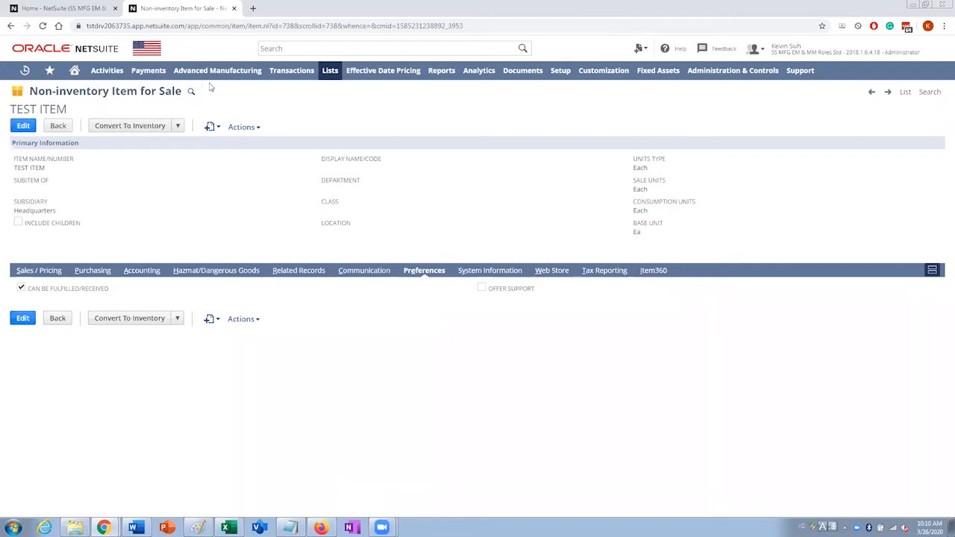
Open a blank sales order form in a separate browser tab and switch to it.
mouse_move(287, 75)
mouse_move(314, 165)
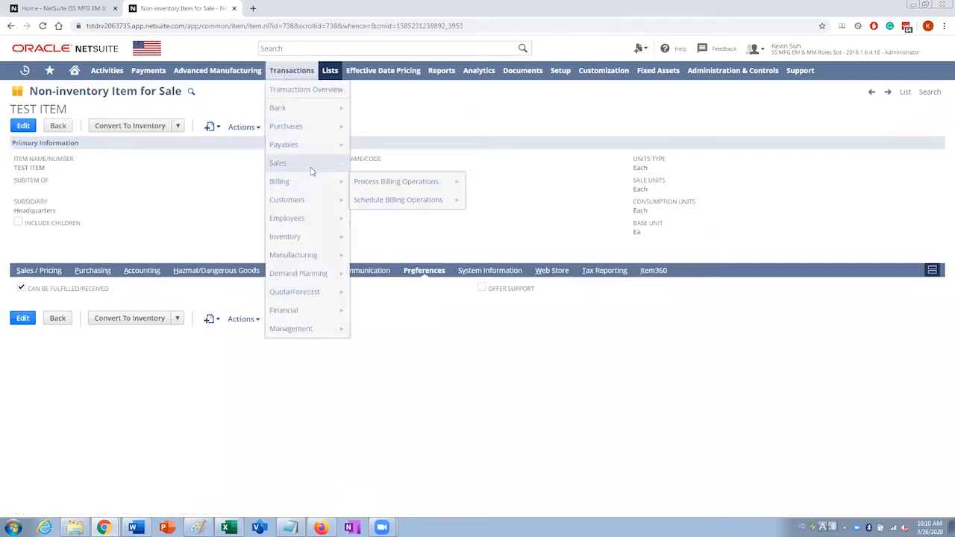
mouse_move(388, 167)
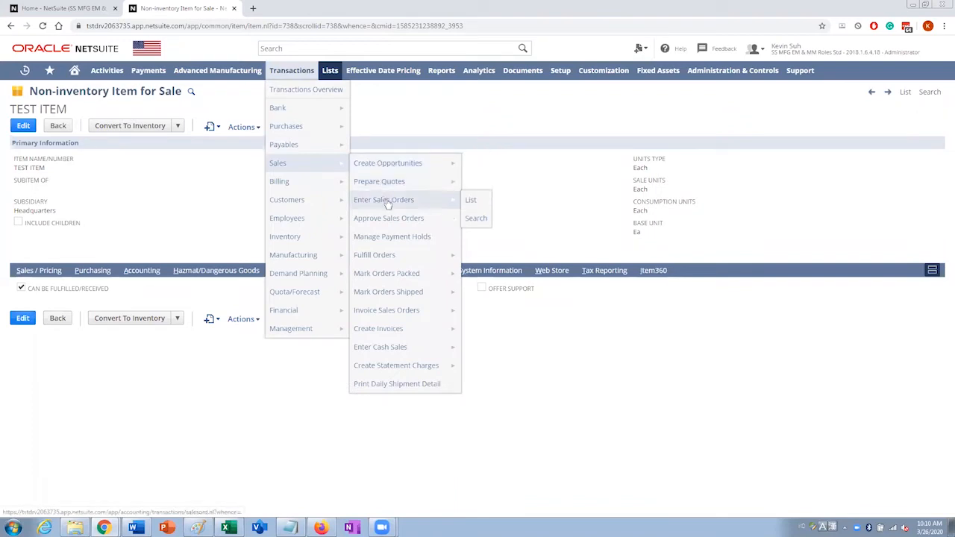
right_click(386, 201)
left_click(429, 207)
left_click(273, 7)
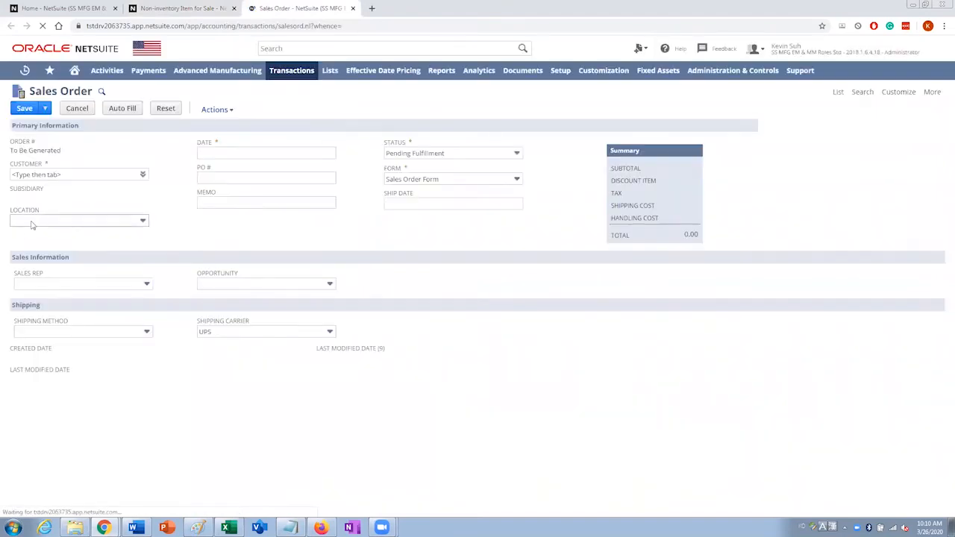
Set the sales order's customer to 1 Divavu Co.
left_click(50, 175)
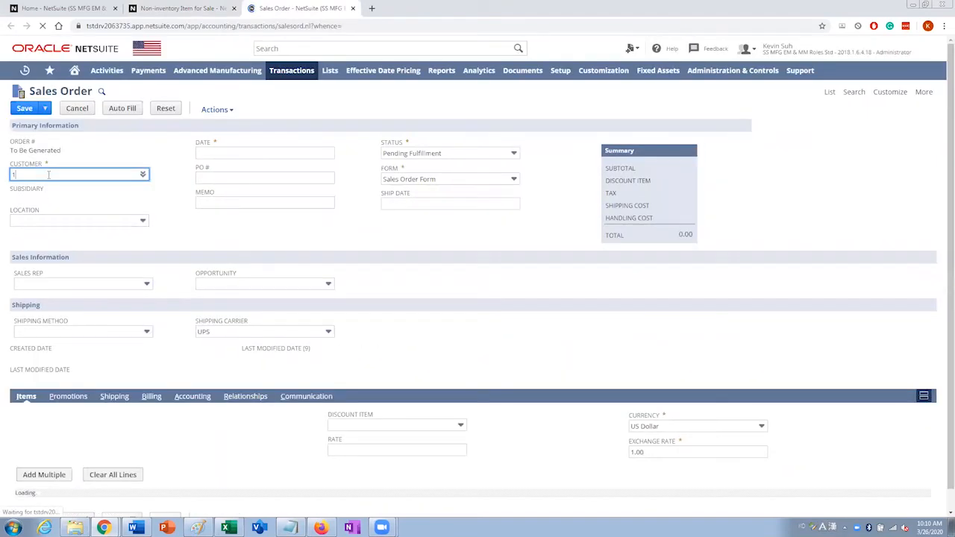
type("1")
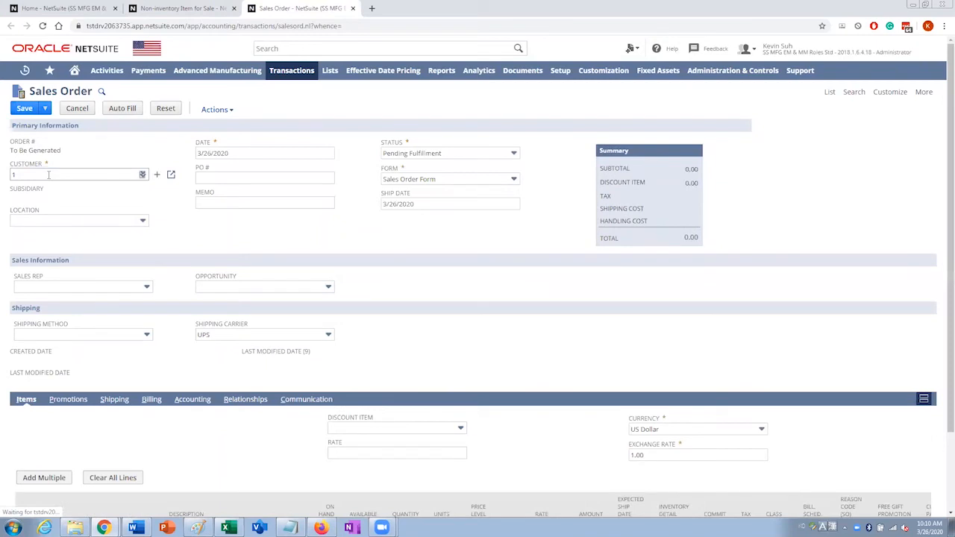
type(" d")
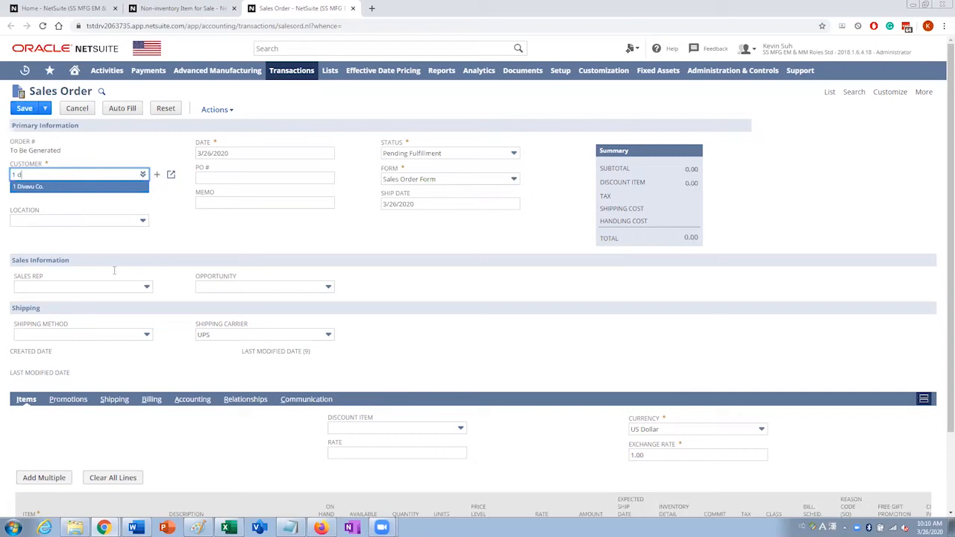
left_click(144, 420)
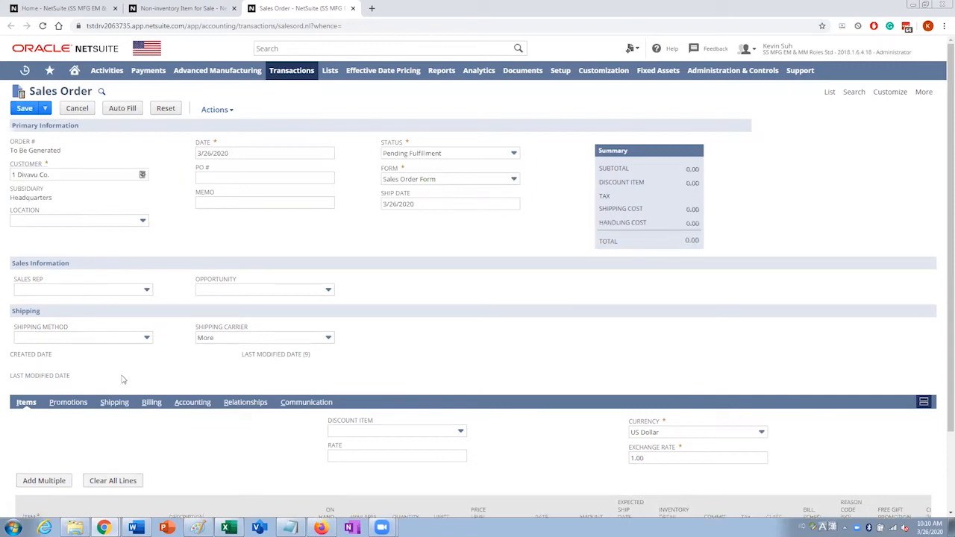
Look up "test" in the order's item line, choose TEST ITEM and add the line.
scroll(147, 402, "down", 2)
left_click(96, 415)
type("test")
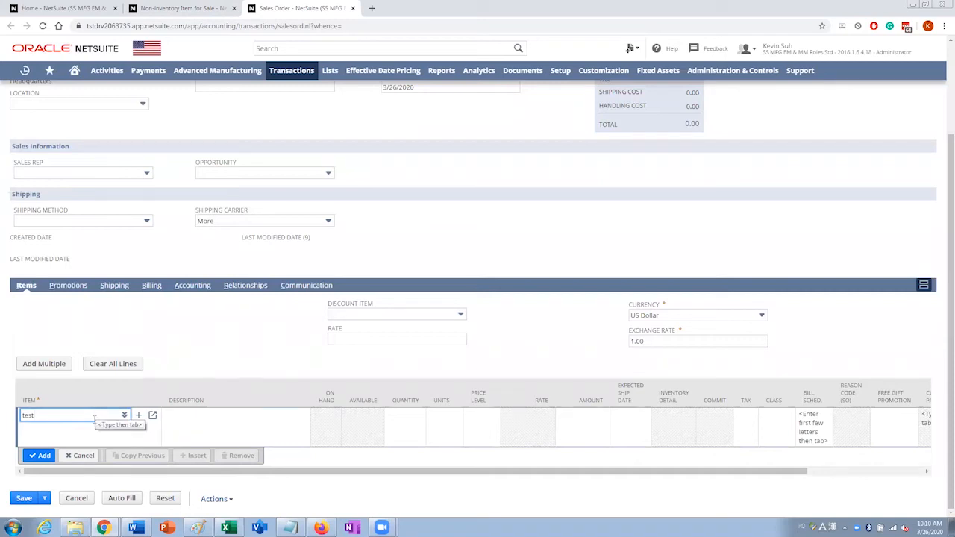
key("Tab")
left_click(34, 420)
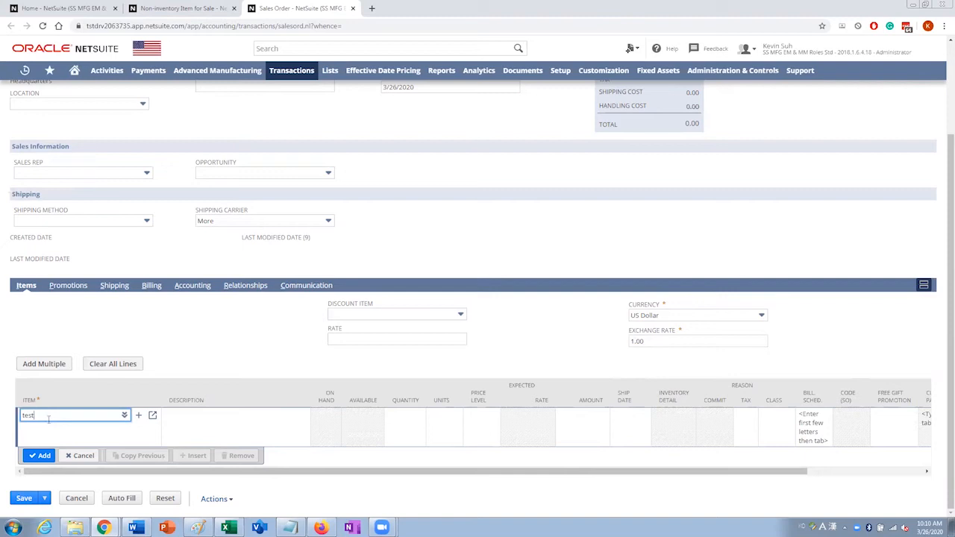
key("Tab")
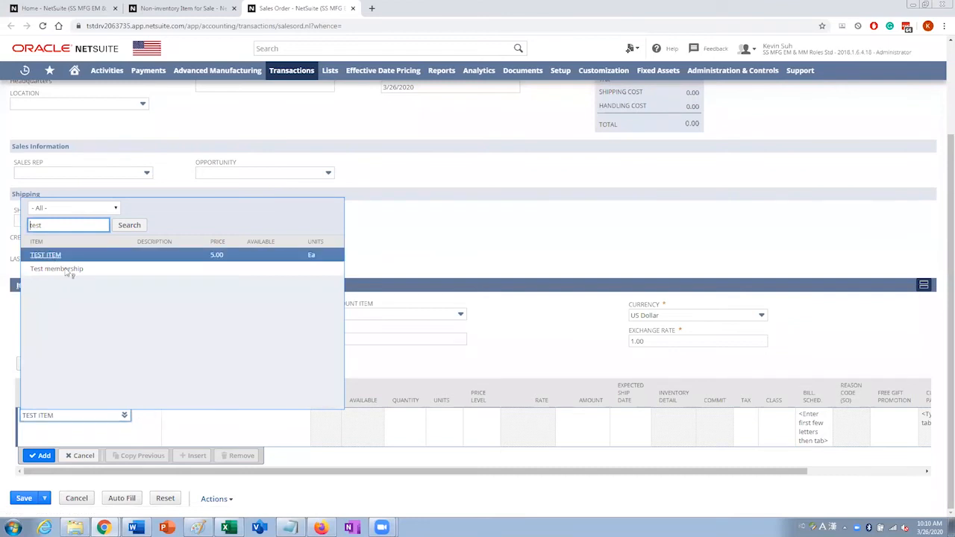
left_click(49, 257)
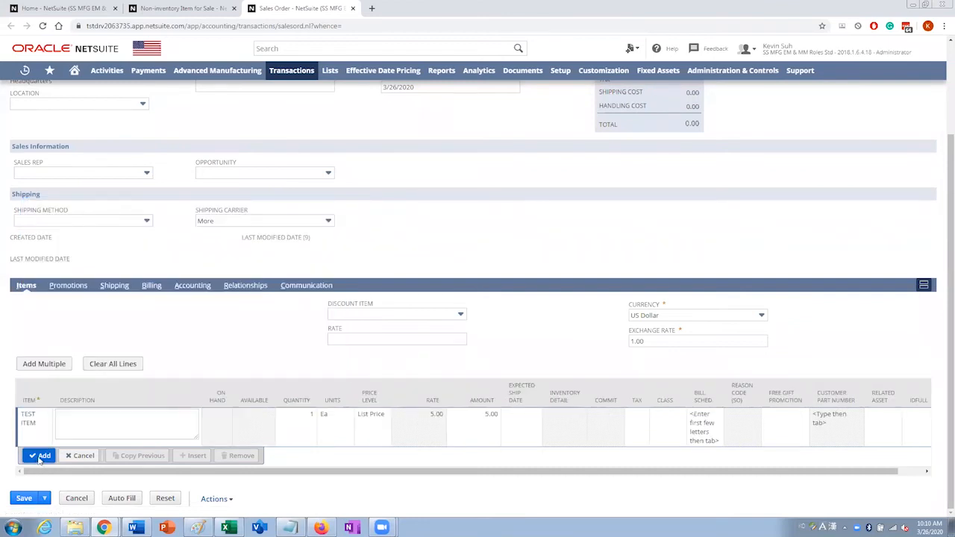
left_click(39, 456)
Save the sales order and start its fulfillment.
scroll(177, 337, "up", 3)
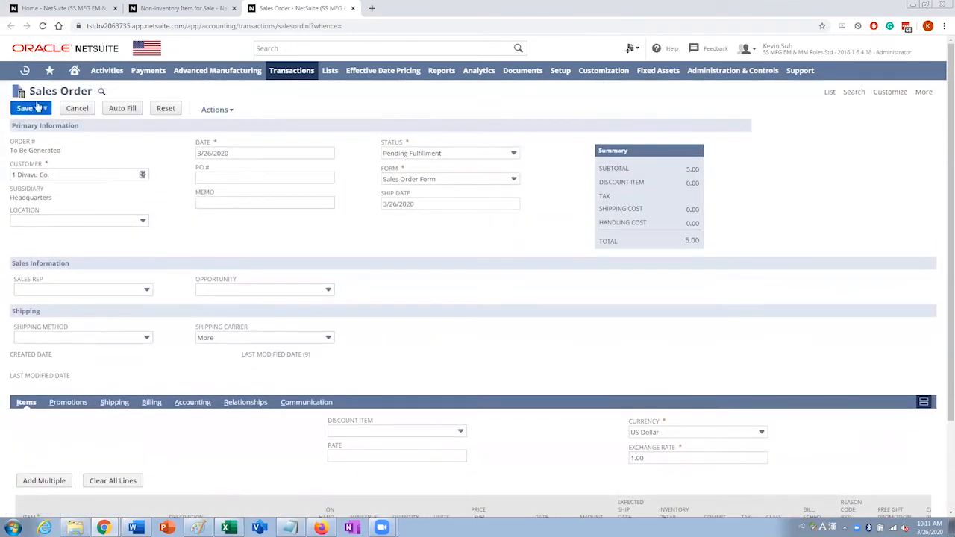
left_click(25, 108)
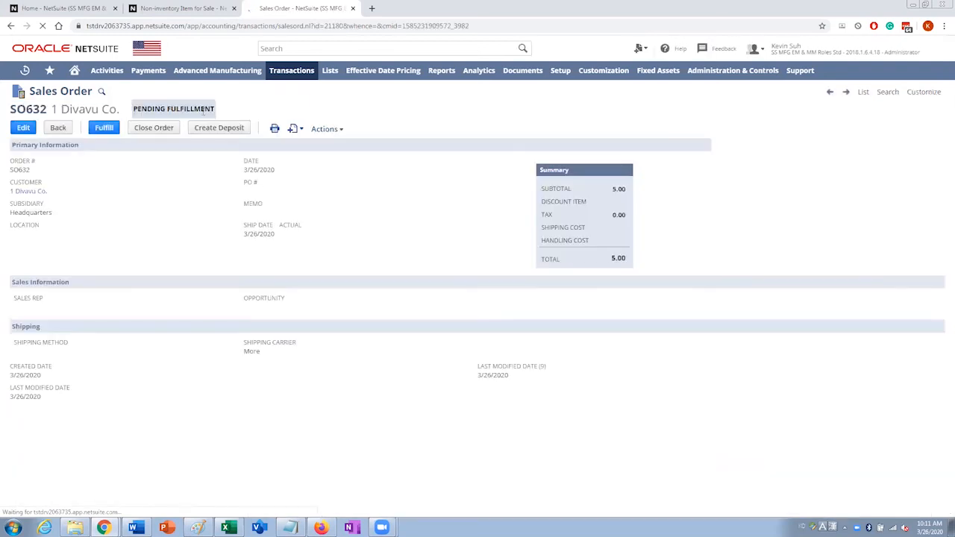
left_click(102, 130)
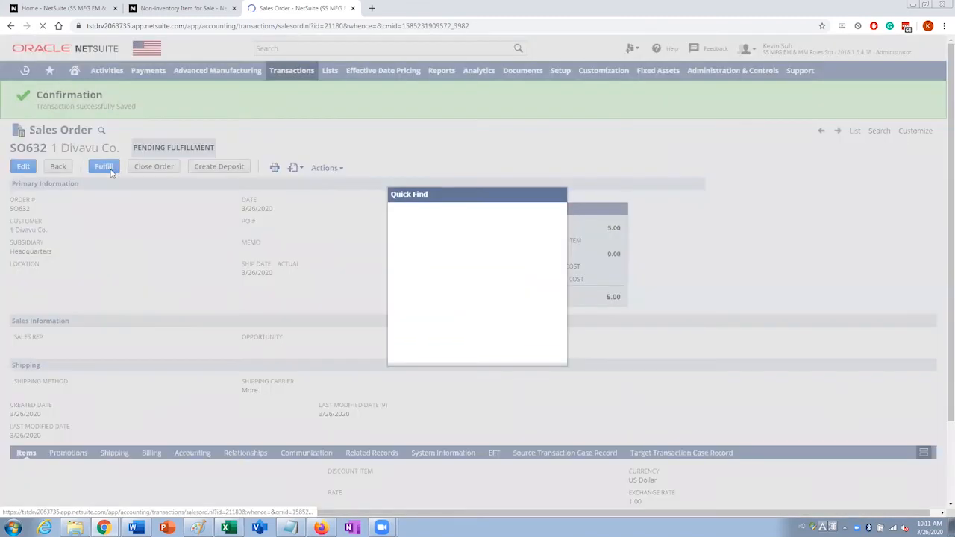
left_click(561, 194)
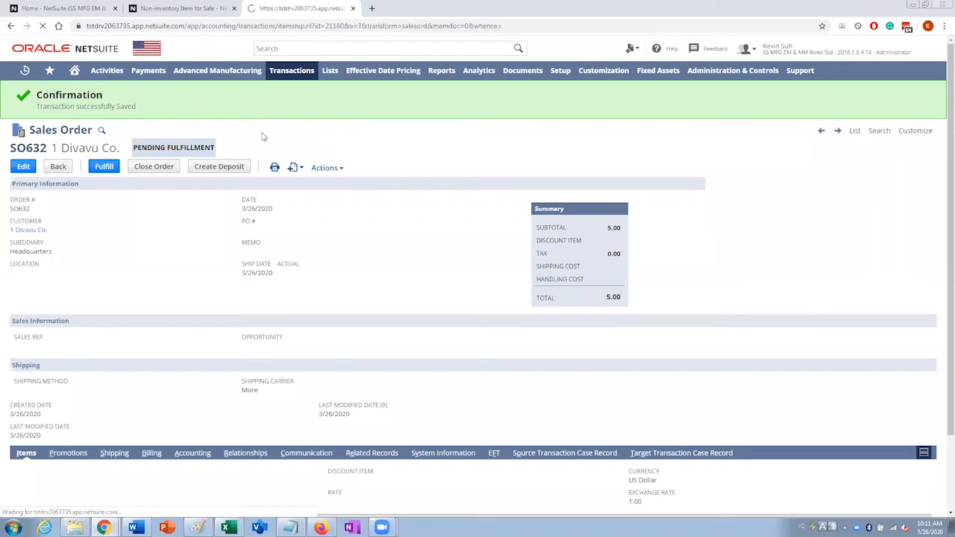
Return to the TEST ITEM record, turn off Can Be Fulfilled/Received and save the item.
left_click(183, 8)
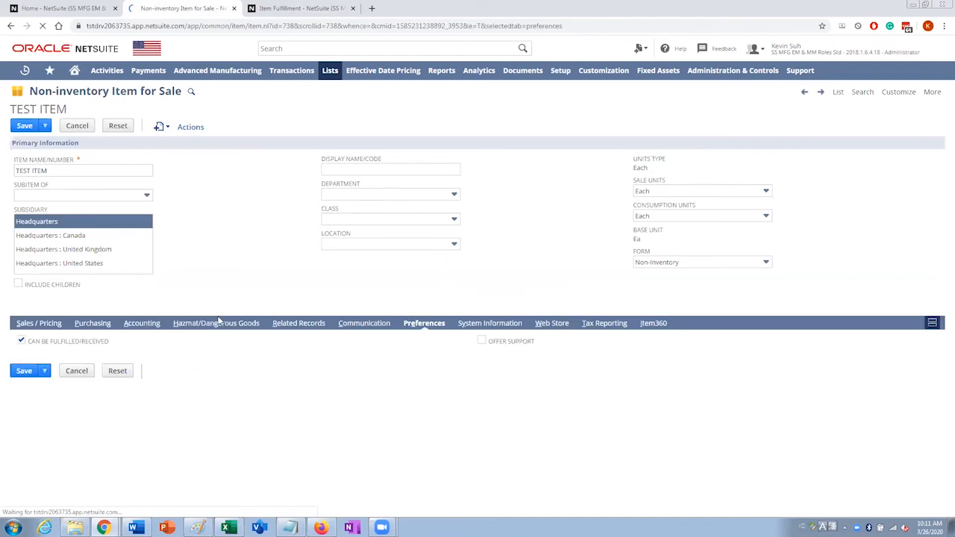
left_click(21, 340)
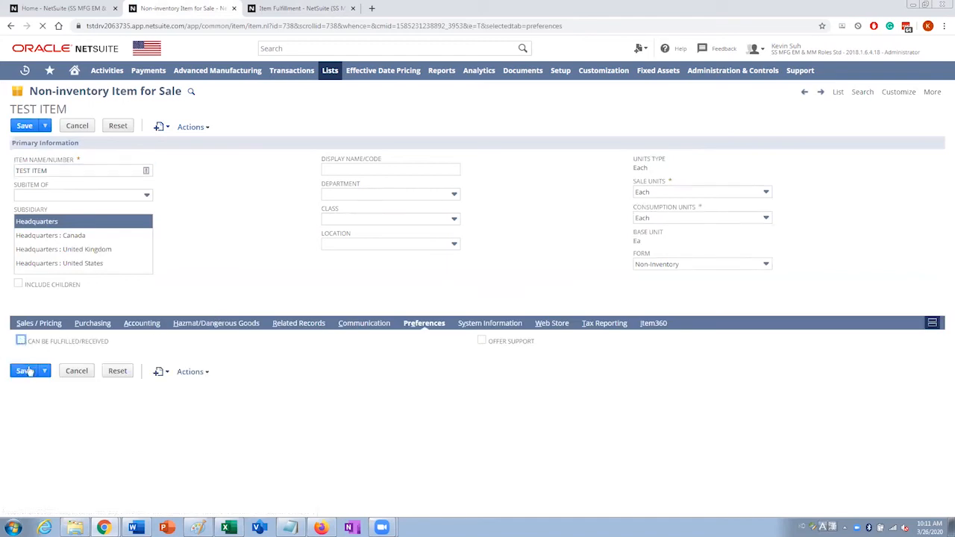
left_click(26, 371)
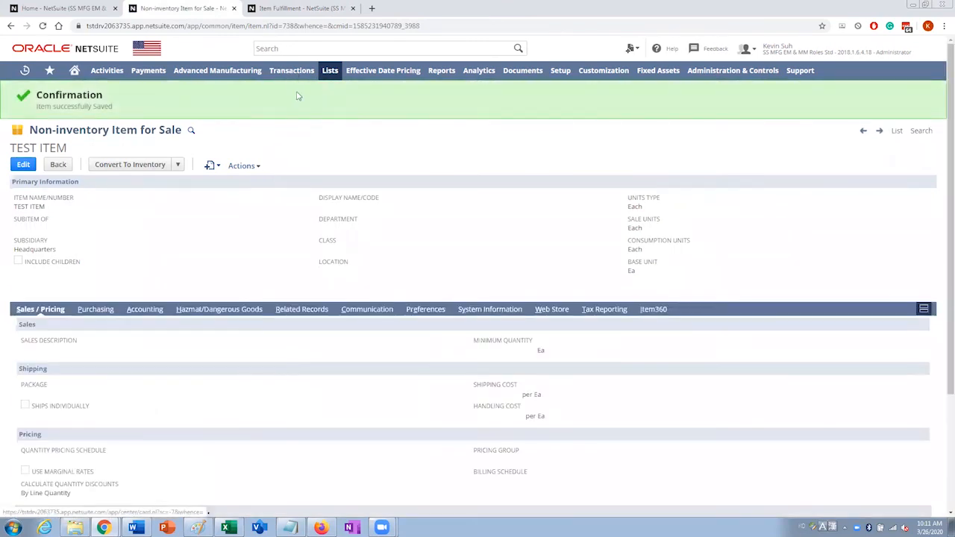
Open a second blank sales order in another browser tab and switch to it.
mouse_move(292, 71)
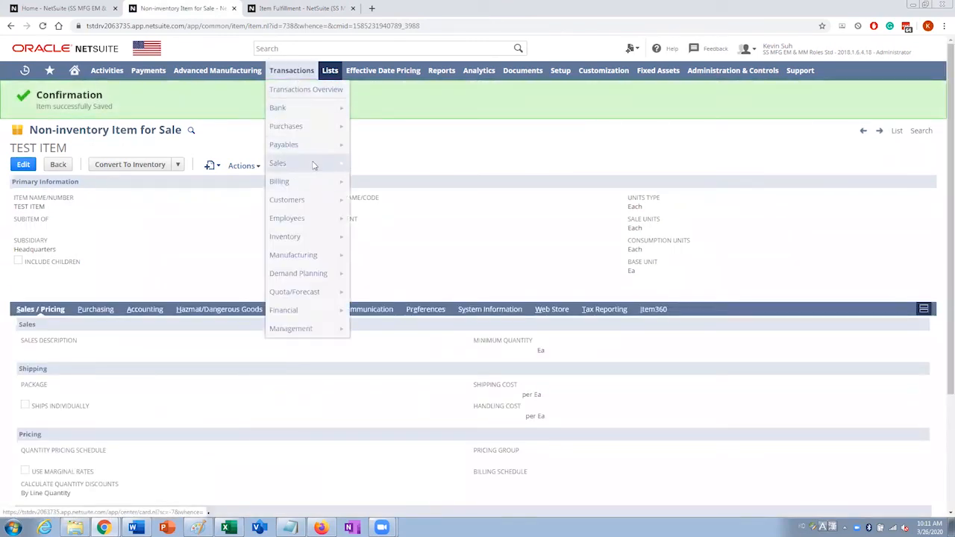
mouse_move(306, 162)
right_click(410, 200)
left_click(440, 207)
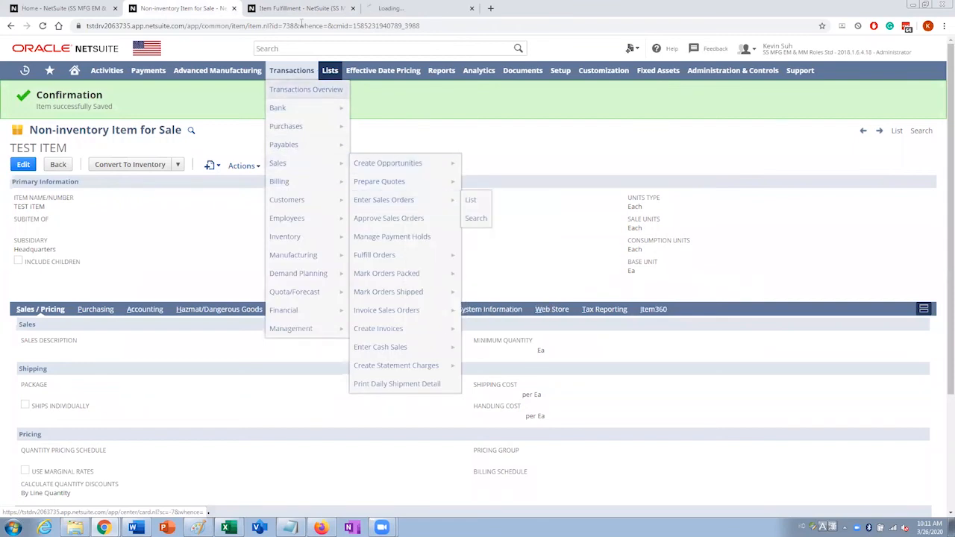
left_click(403, 8)
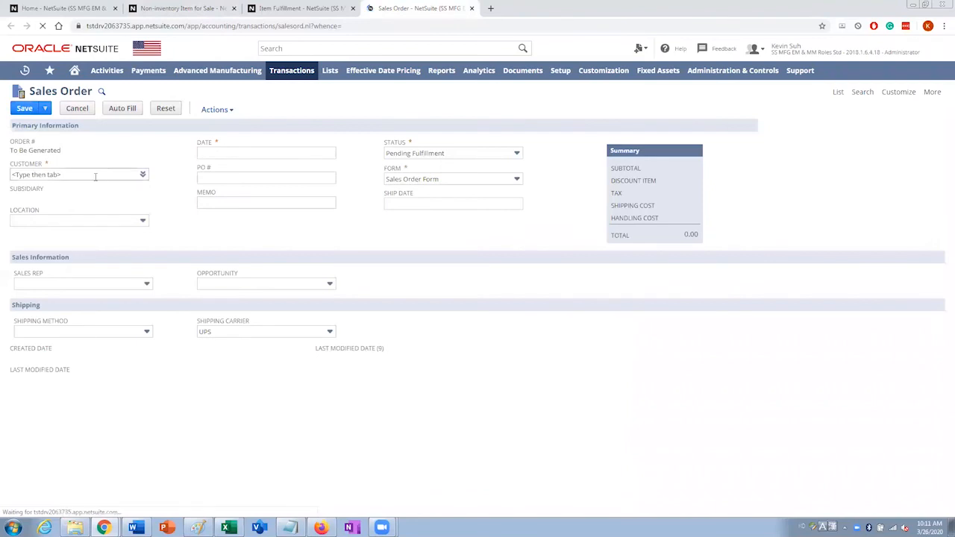
Choose 1 Divavu Co. as the customer of the second sales order.
left_click(95, 174)
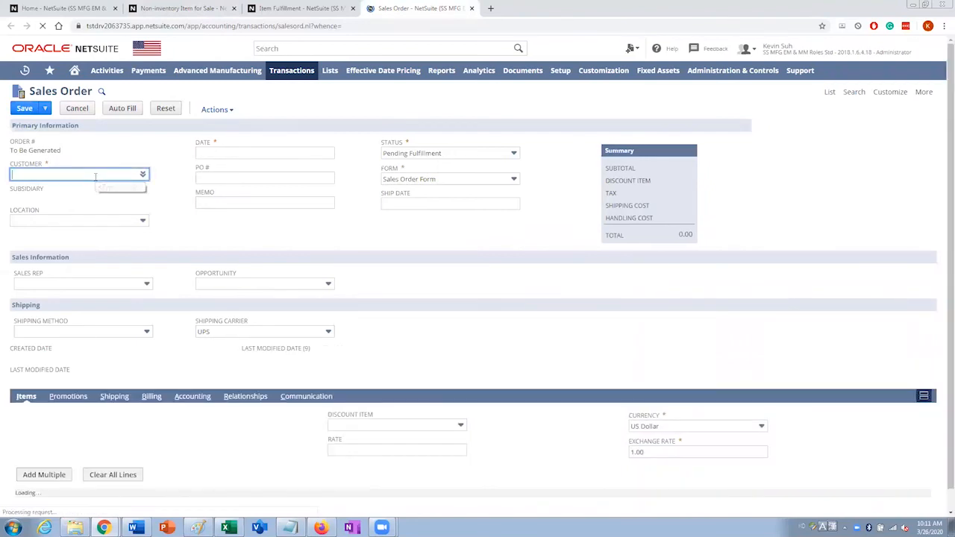
type("1 d")
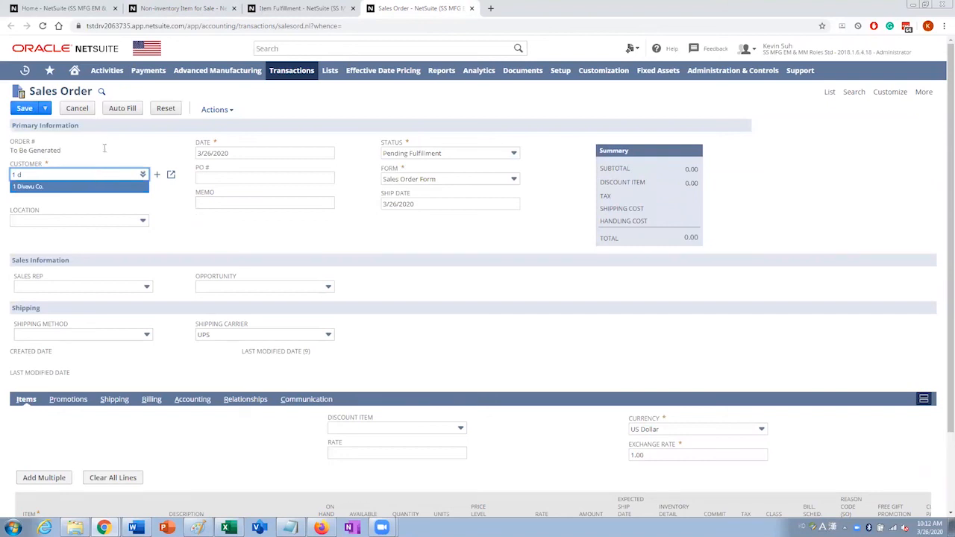
key("Tab")
Add TEST ITEM as a line on the second sales order.
scroll(107, 283, "down", 2)
left_click(83, 412)
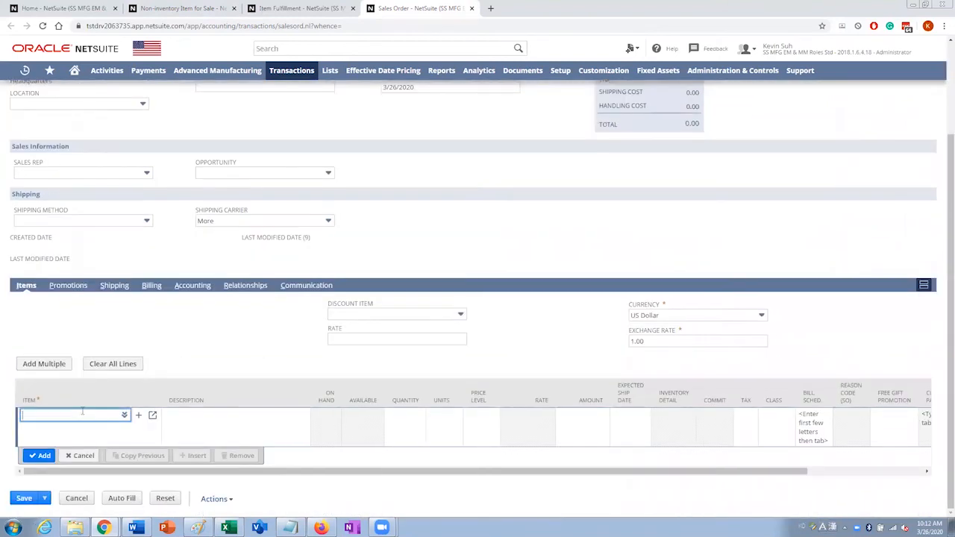
type("test")
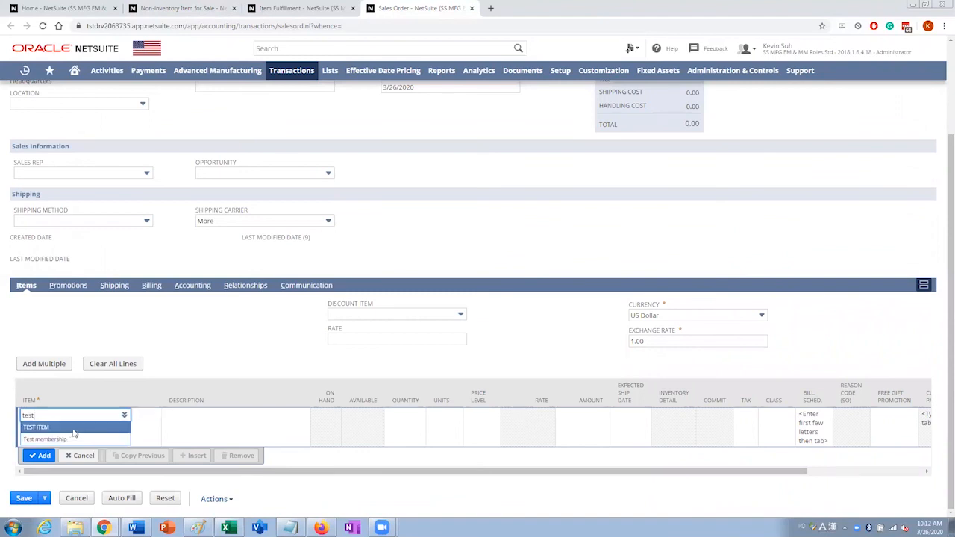
left_click(73, 431)
left_click(39, 455)
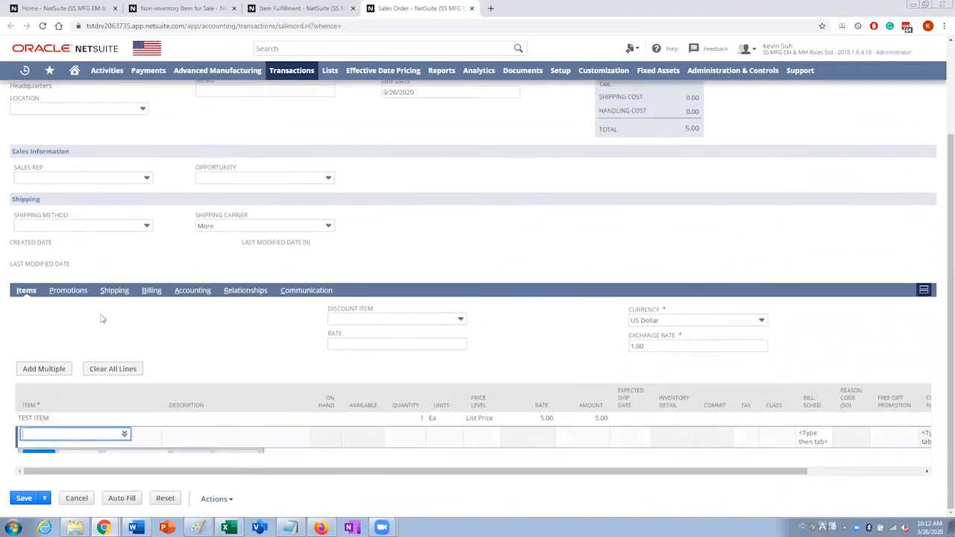
scroll(104, 303, "up", 2)
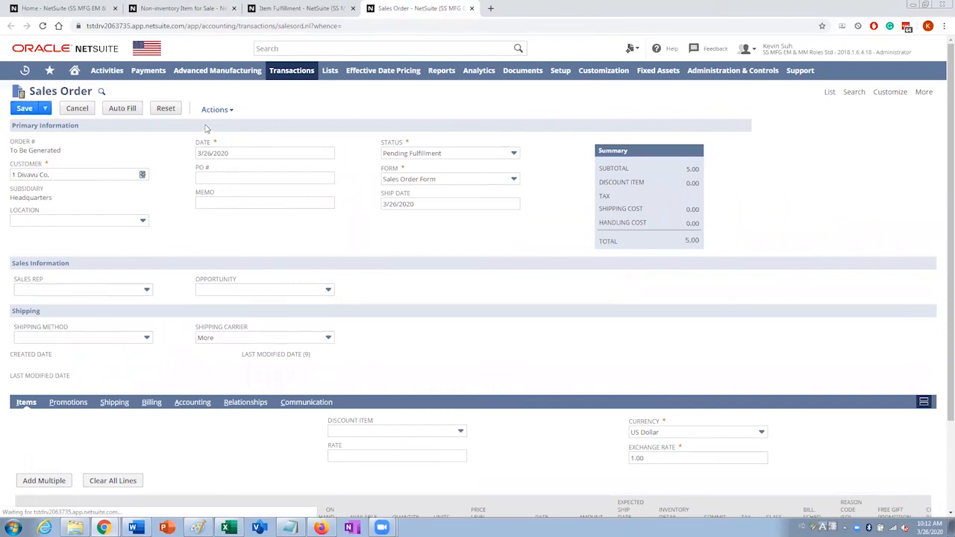
left_click(230, 109)
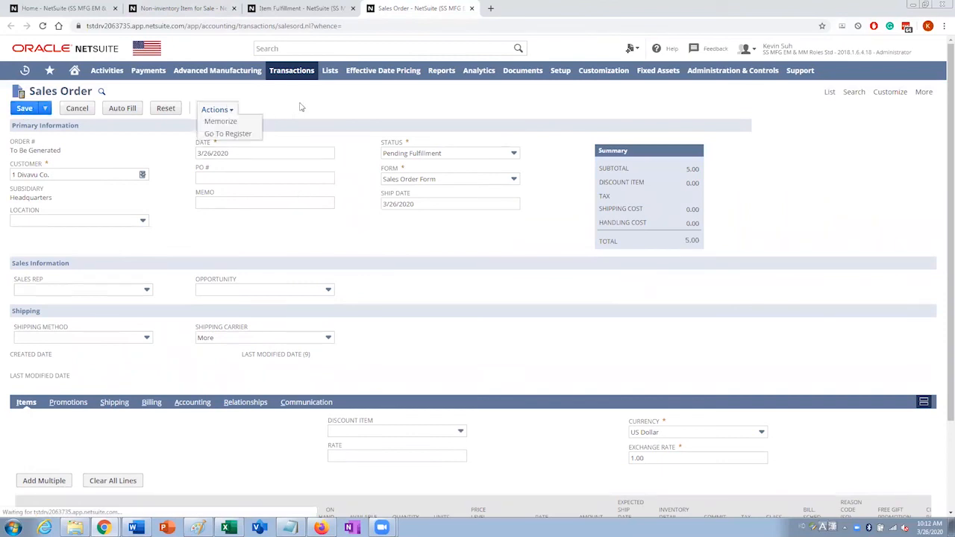